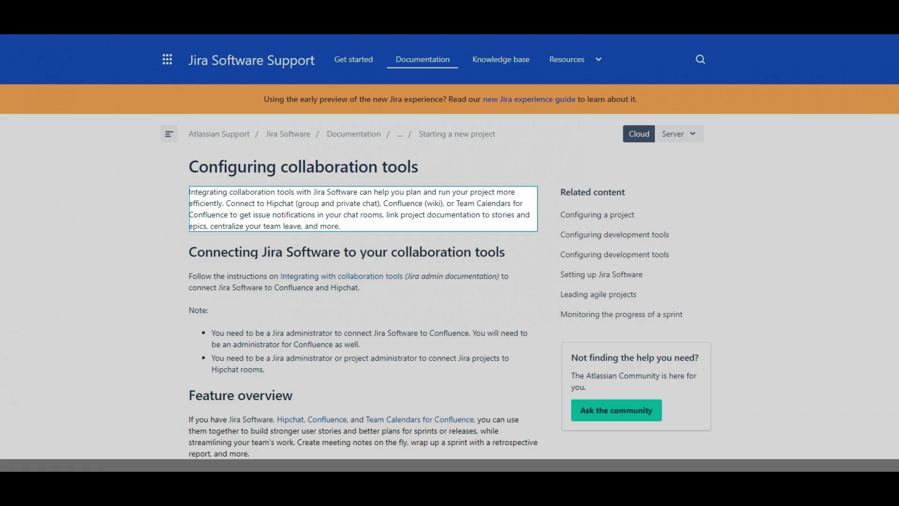
Move the reading focus down to the paragraph on Confluence and Hipchat integration instructions
{"action": "key", "text": "Down"}
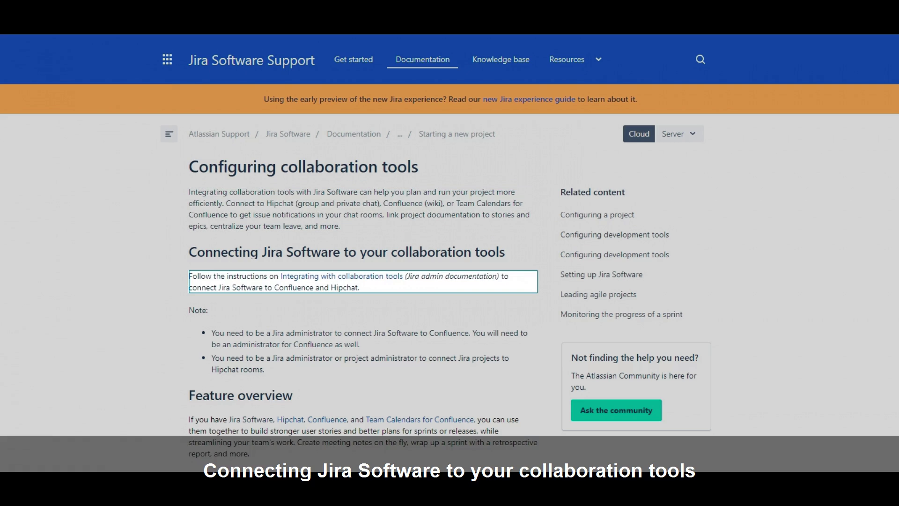